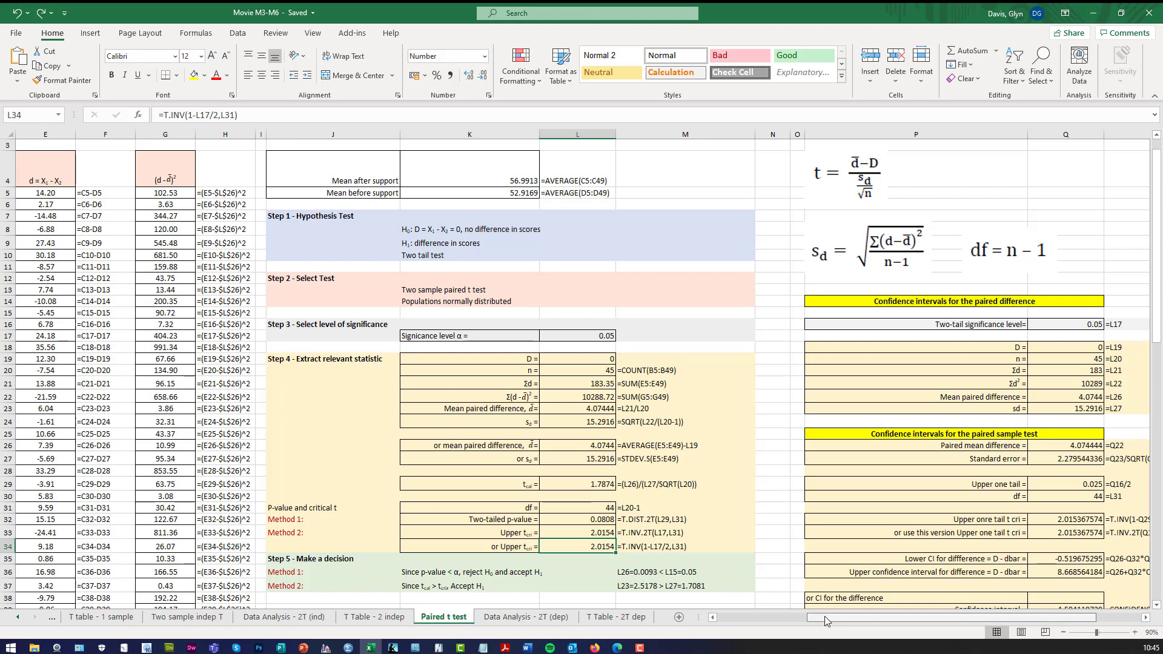
Step: Select the paired scores in B4:D6 on the Paired t test sheet
left_click_drag(828, 618, 721, 626)
scroll(256, 304, "up", 1)
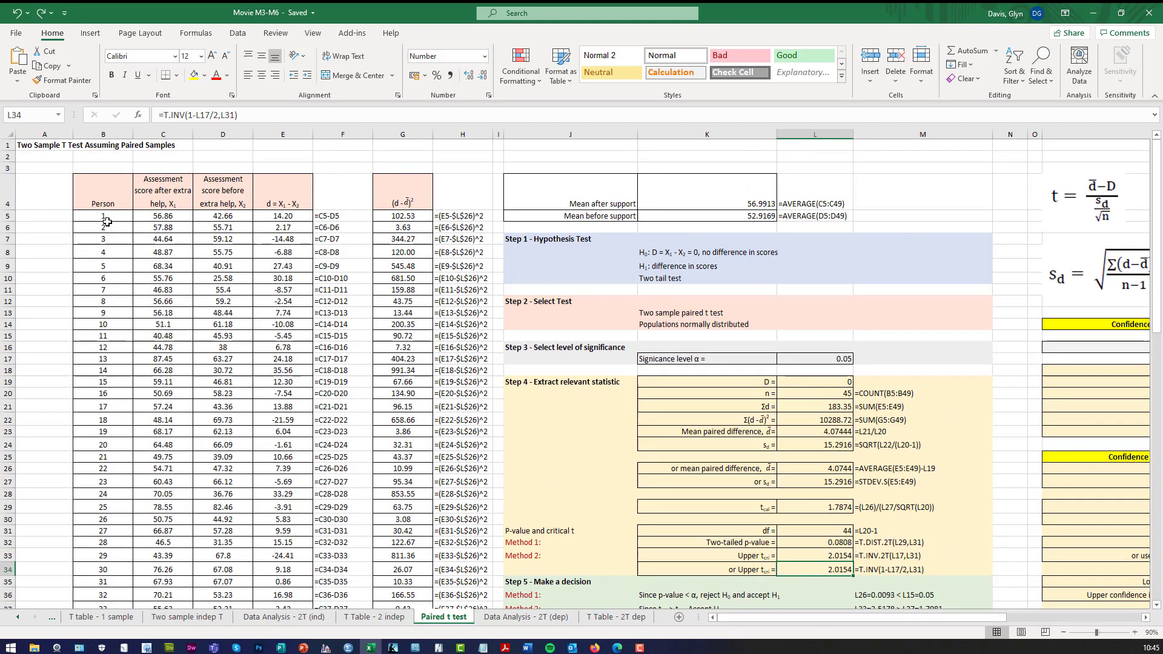
left_click(106, 201)
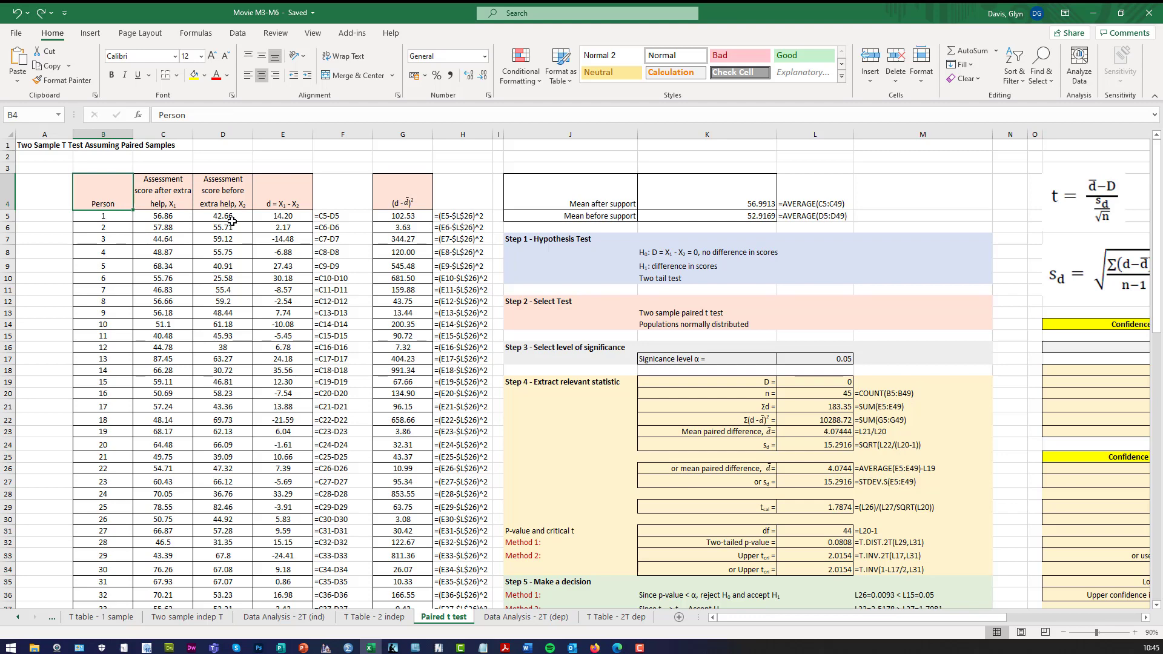
left_click(232, 223, "shift")
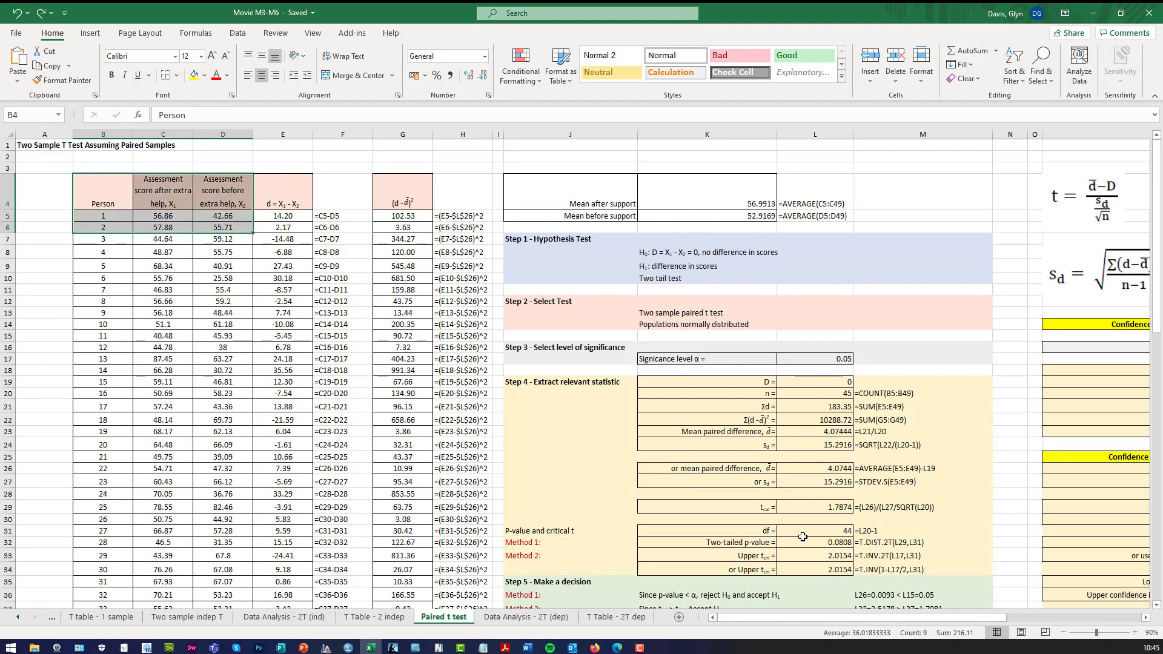
Step: Switch to the Data Analysis - 2T (dep) sheet with the Excel paired t-test output
left_click(1147, 619)
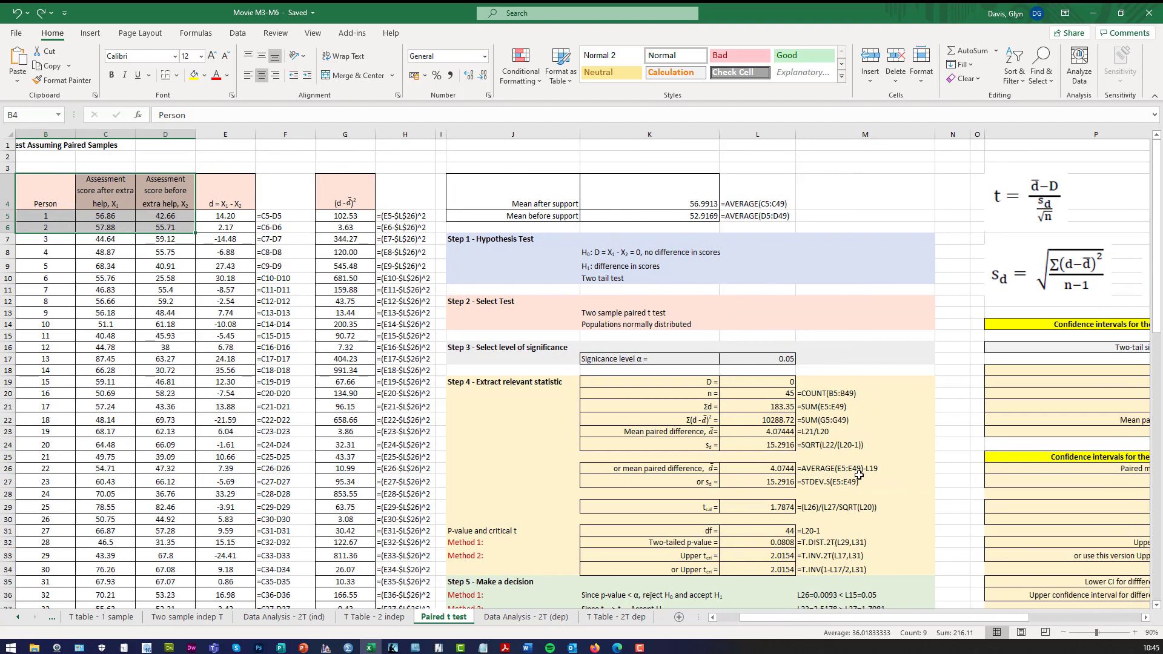
scroll(859, 475, "down", 3)
scroll(857, 479, "up", 3)
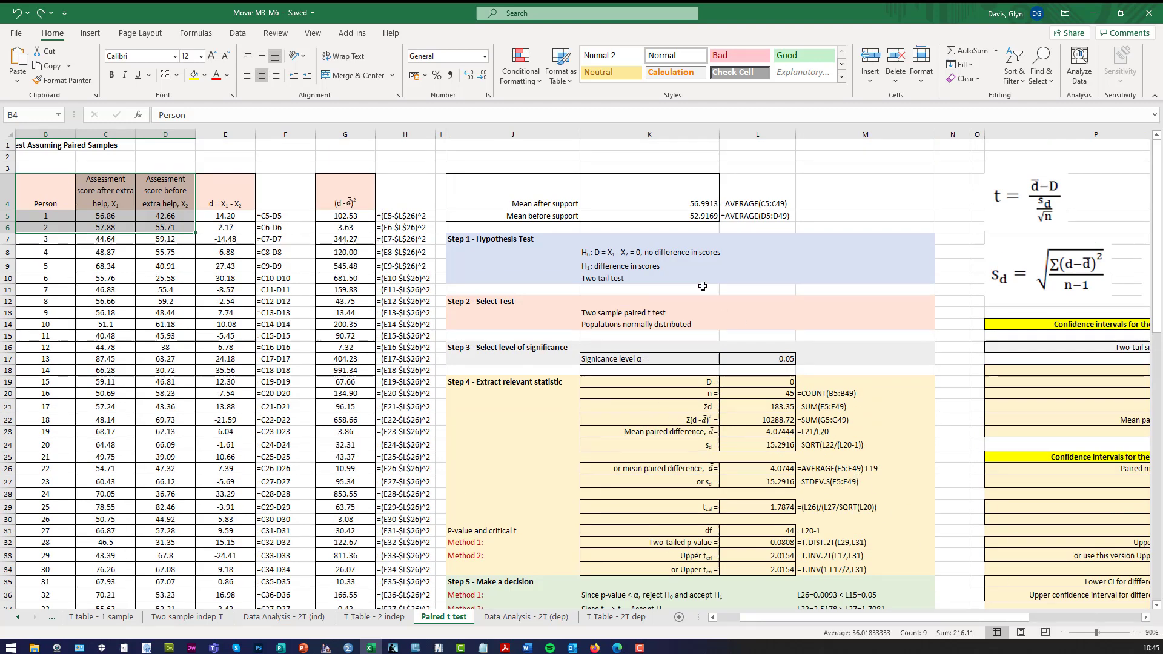
left_click(1144, 617)
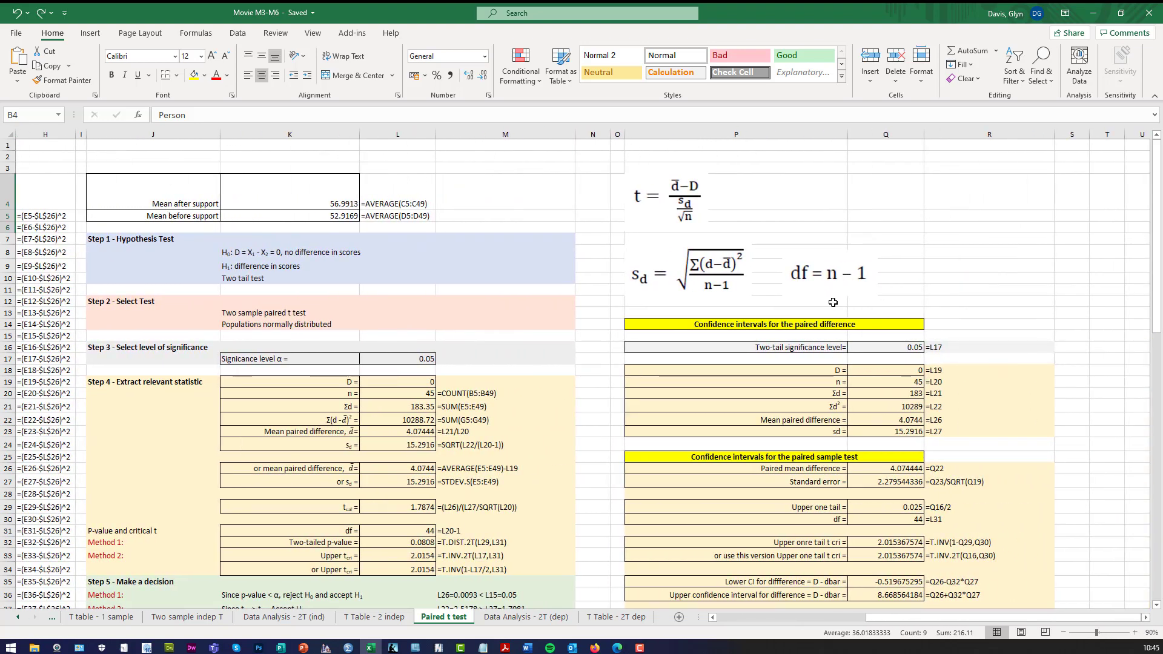
scroll(969, 545, "down", 2)
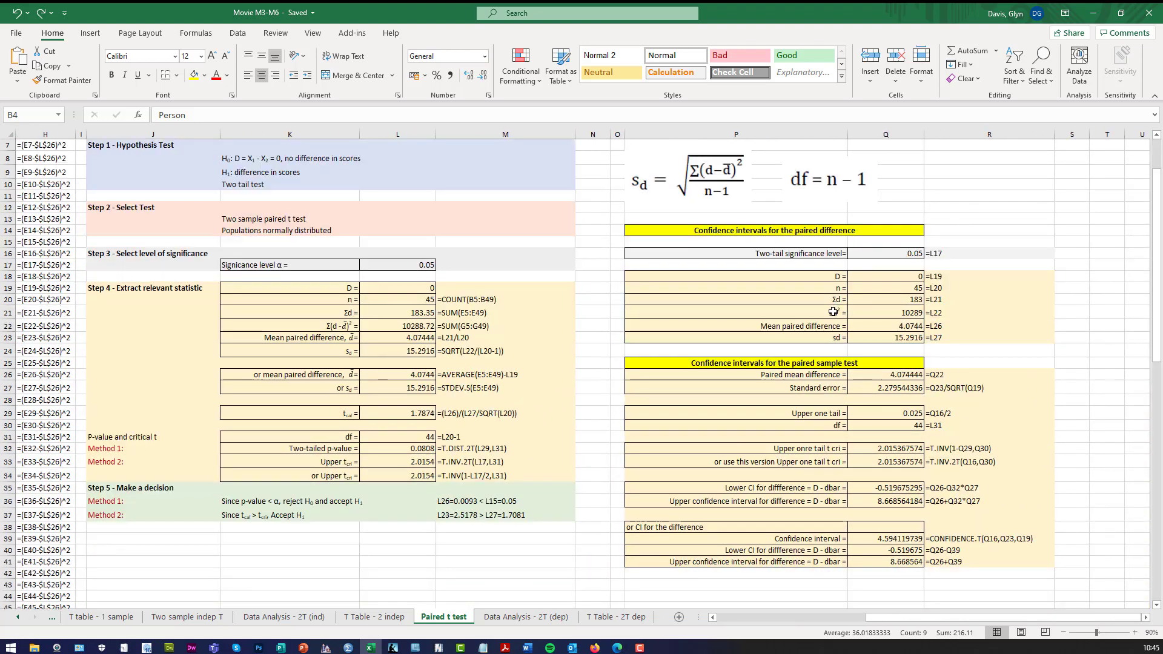
left_click(513, 624)
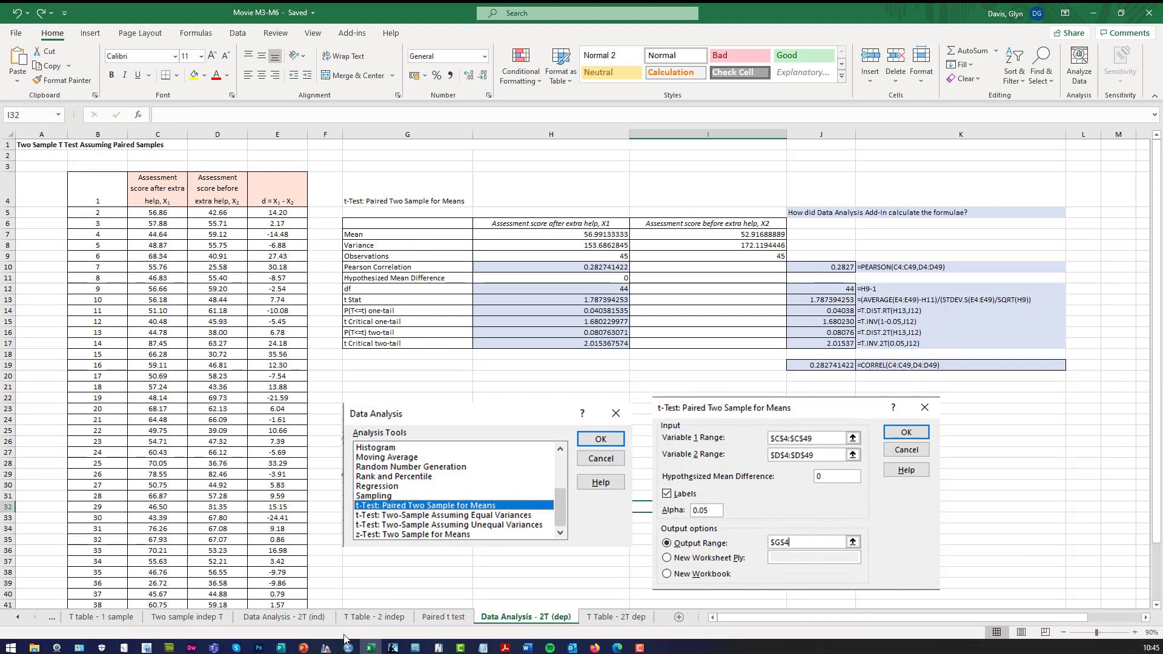
mouse_move(347, 648)
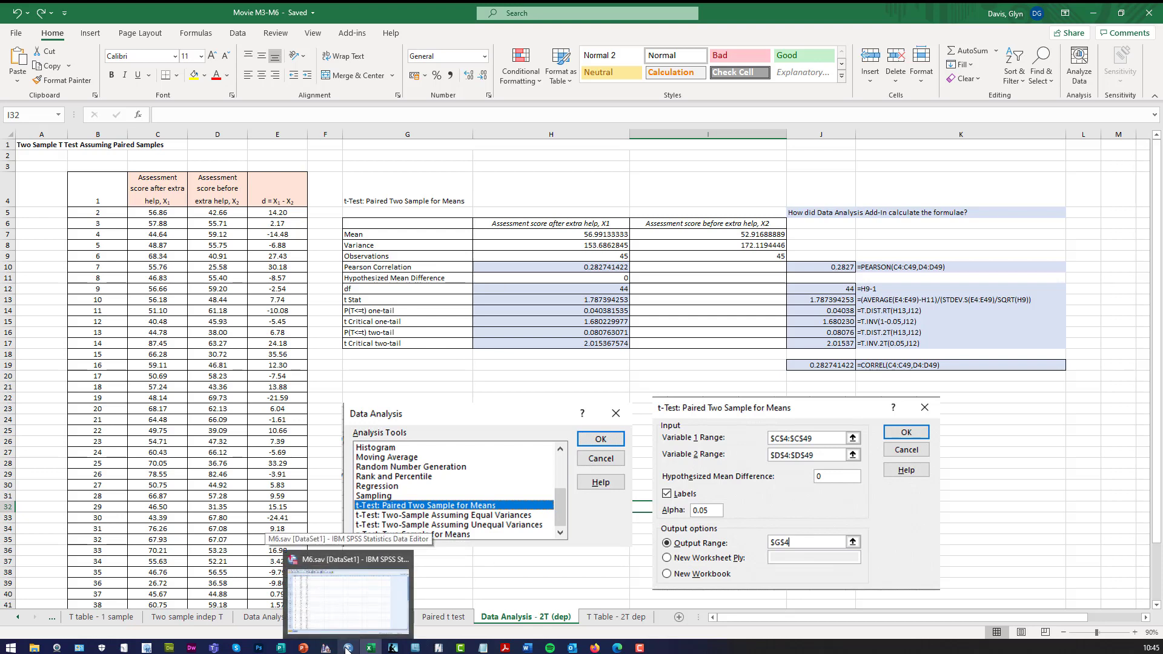
Step: Bring up the M6.sav data in SPSS and open Analyze > Compare Means > Paired-Samples T Test
left_click(348, 649)
scroll(341, 345, "down", 3)
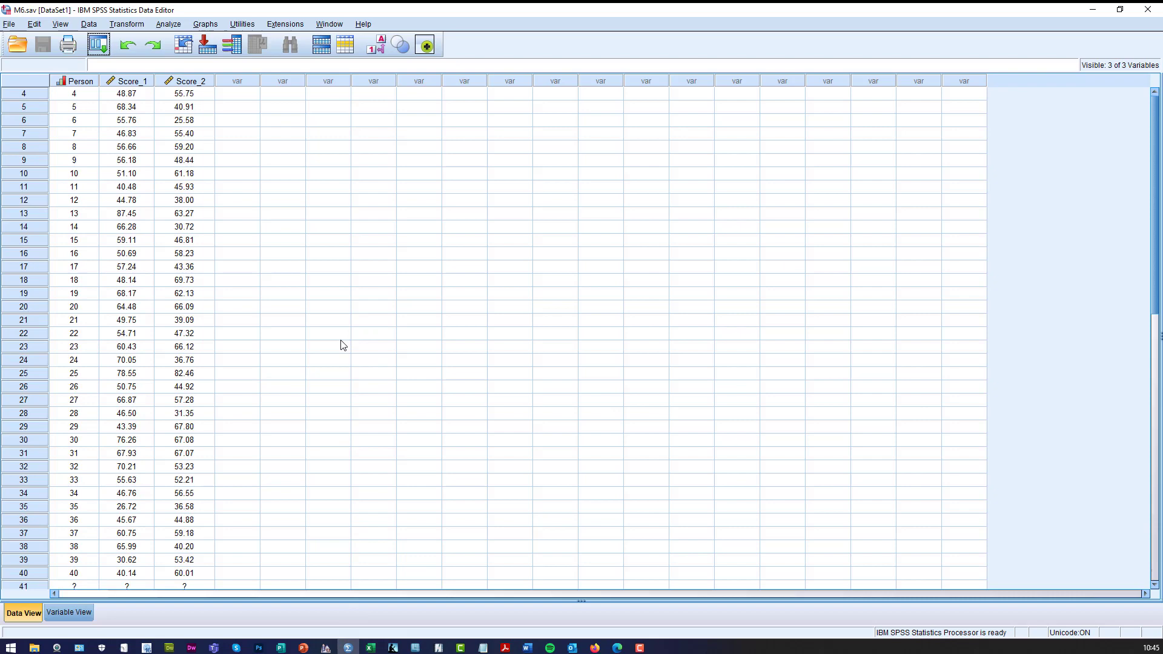
scroll(341, 345, "up", 3)
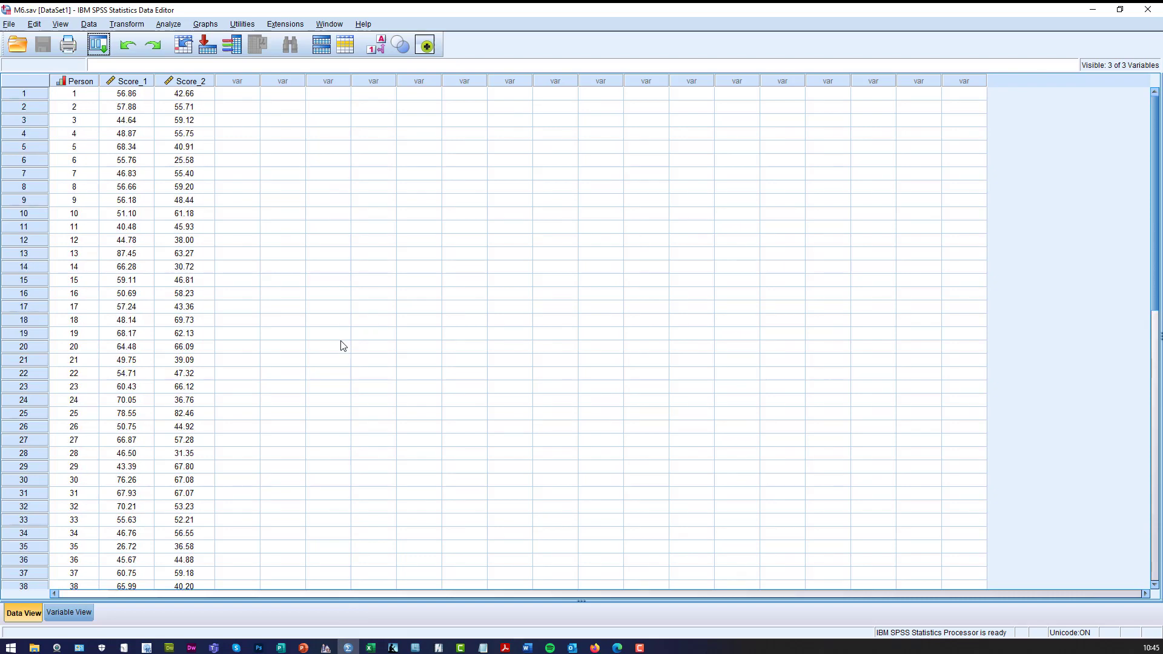
scroll(341, 345, "down", 3)
scroll(340, 345, "up", 1)
scroll(340, 345, "up", 2)
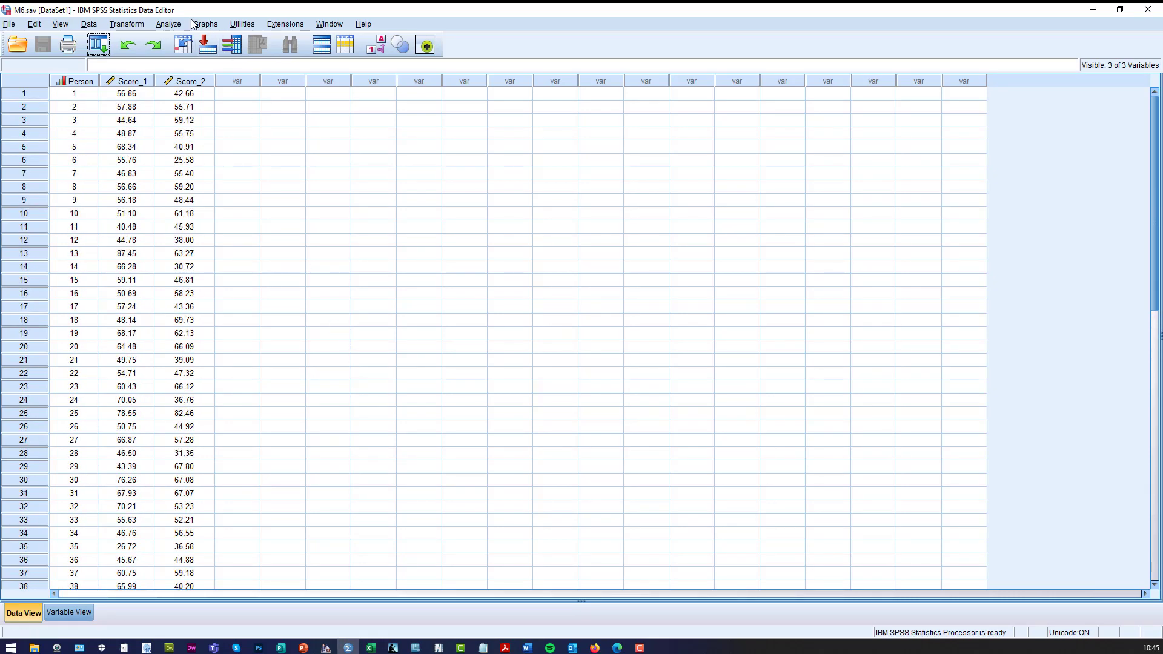
left_click(169, 24)
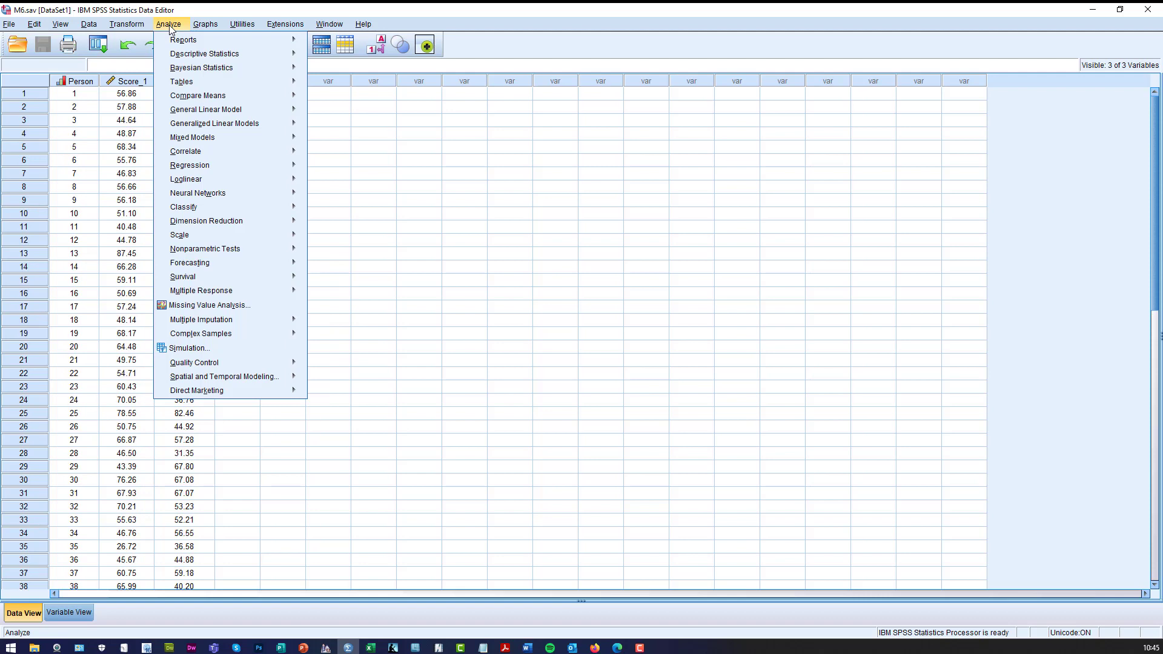
mouse_move(244, 96)
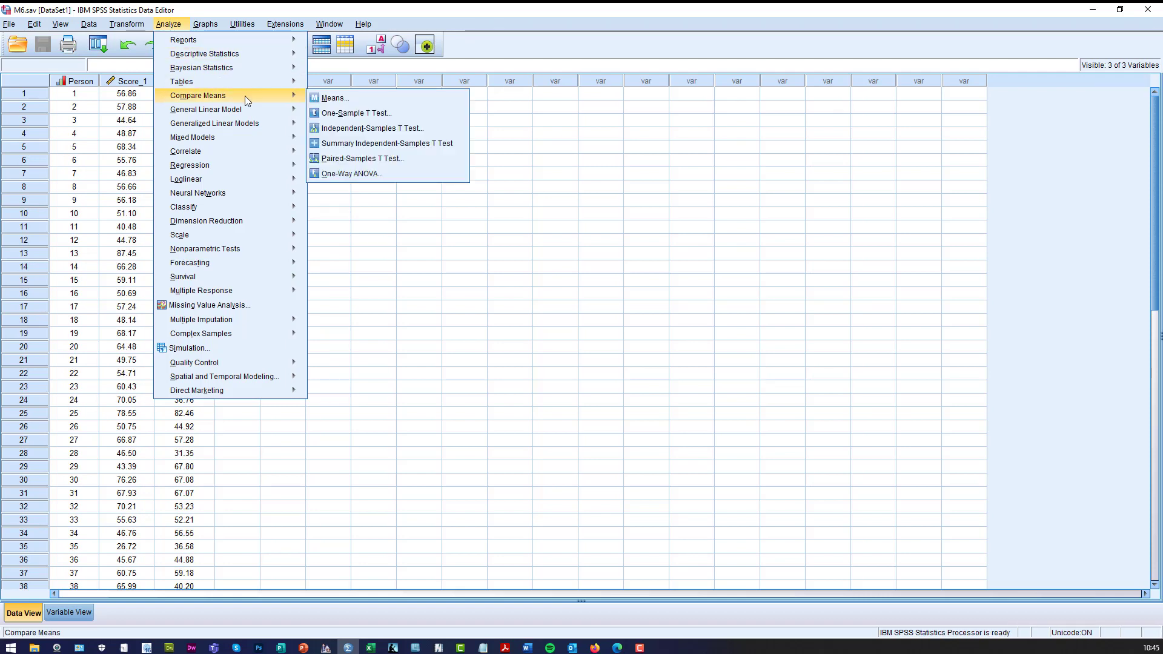
left_click(382, 161)
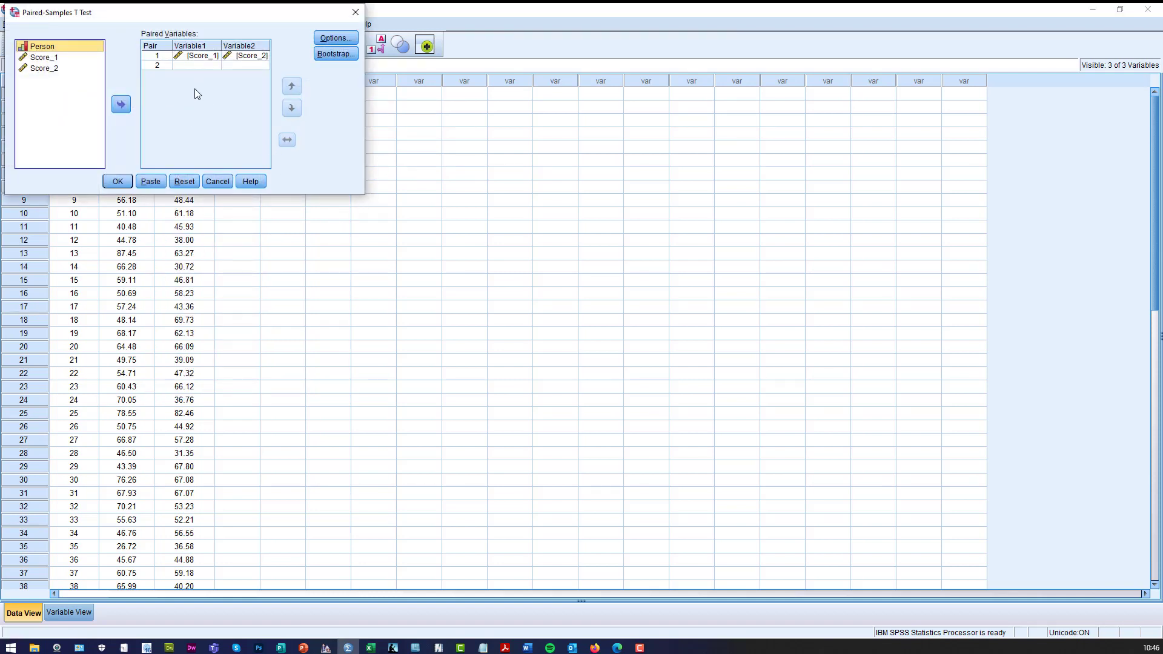
Step: Clear pair 1 and re-pair Score_1 with Score_2
left_click(203, 55)
left_click(123, 103)
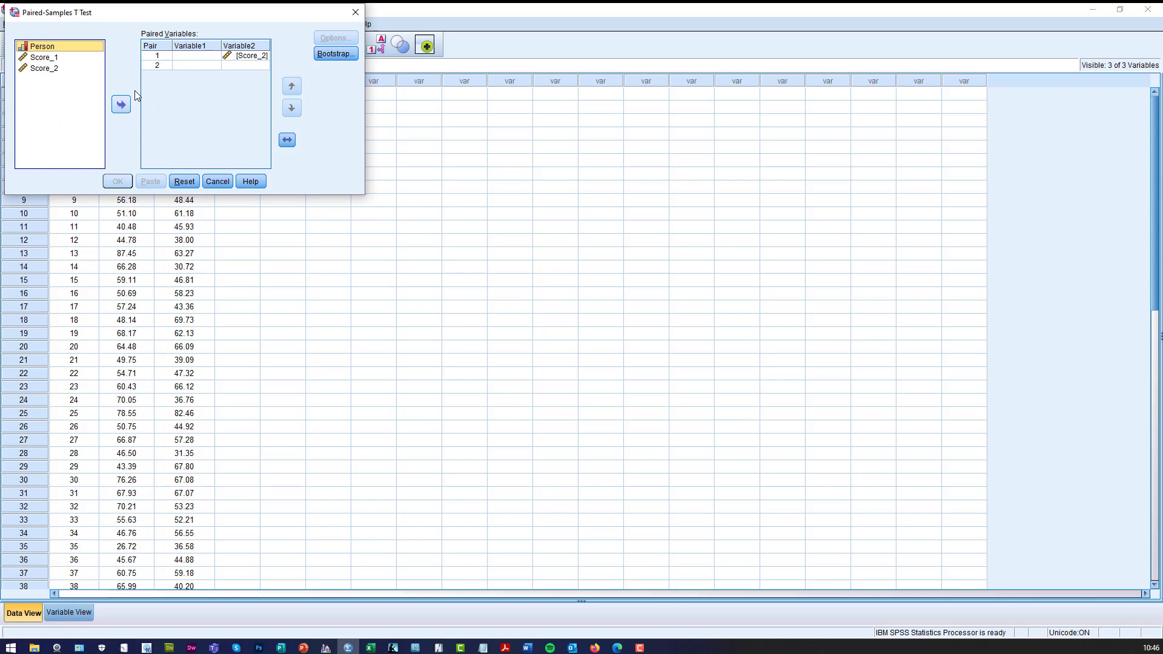
left_click(240, 56)
left_click(121, 104)
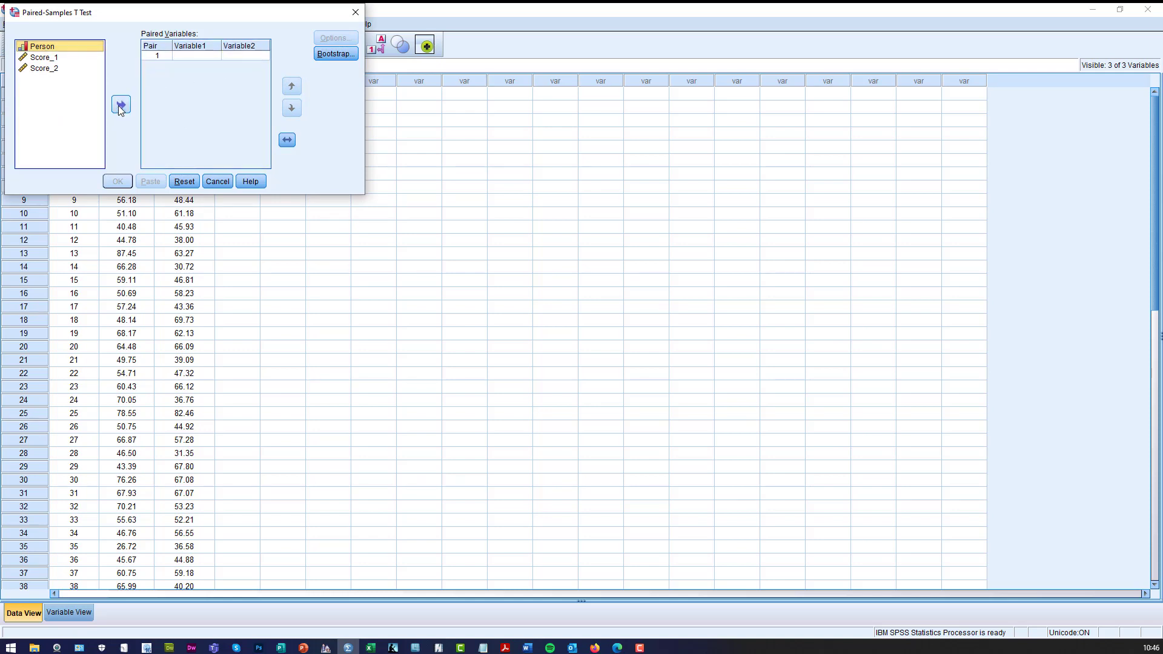
left_click(70, 60)
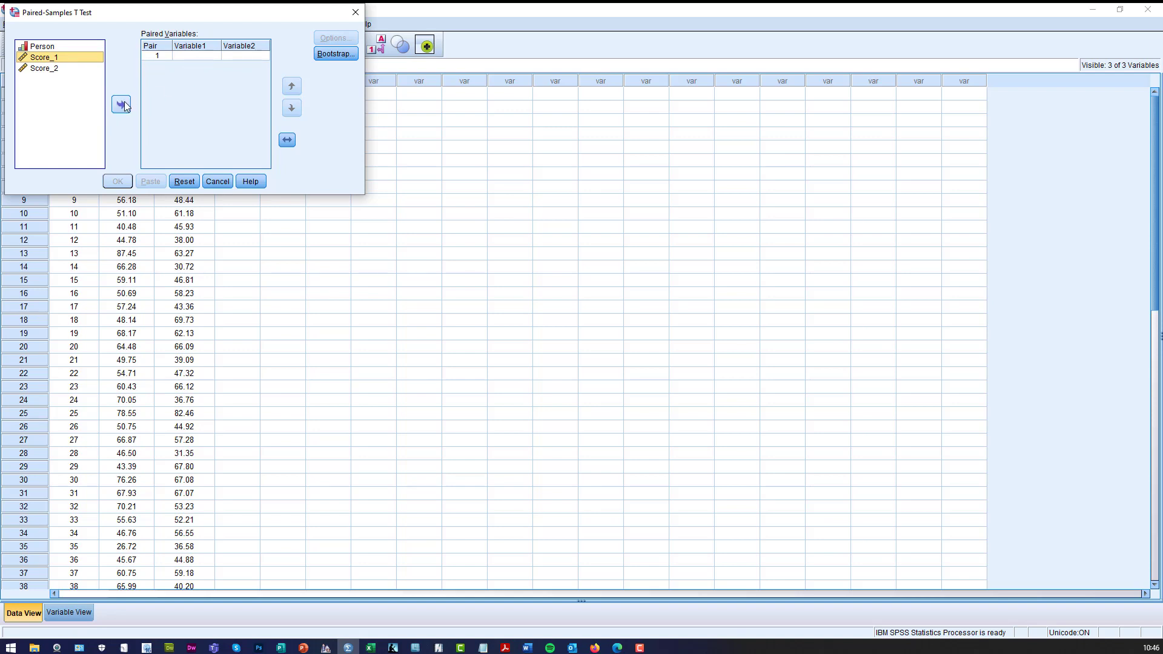
left_click(121, 104)
left_click(69, 75)
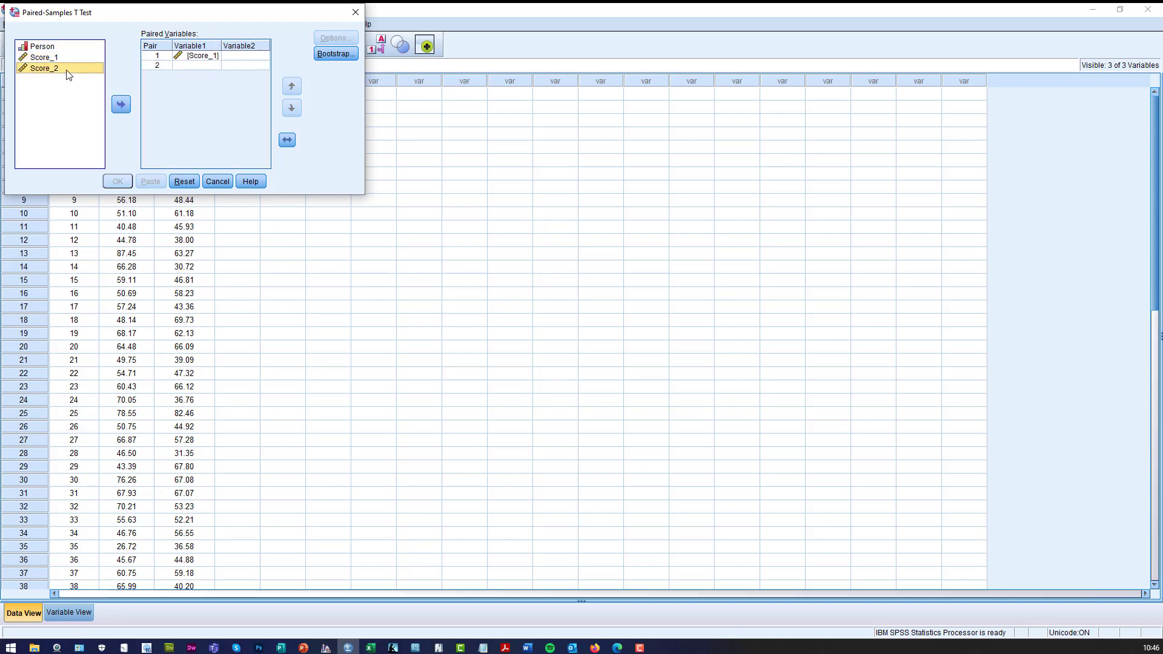
left_click(122, 108)
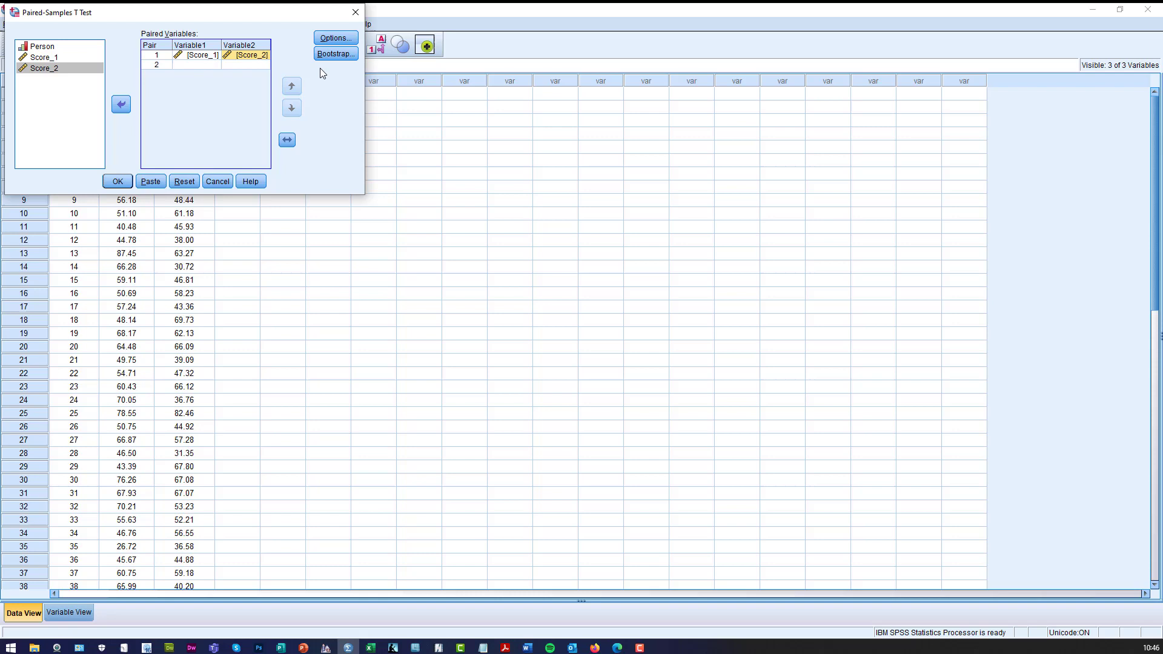
Step: Keep the confidence interval at 95% in the t test Options
left_click(336, 38)
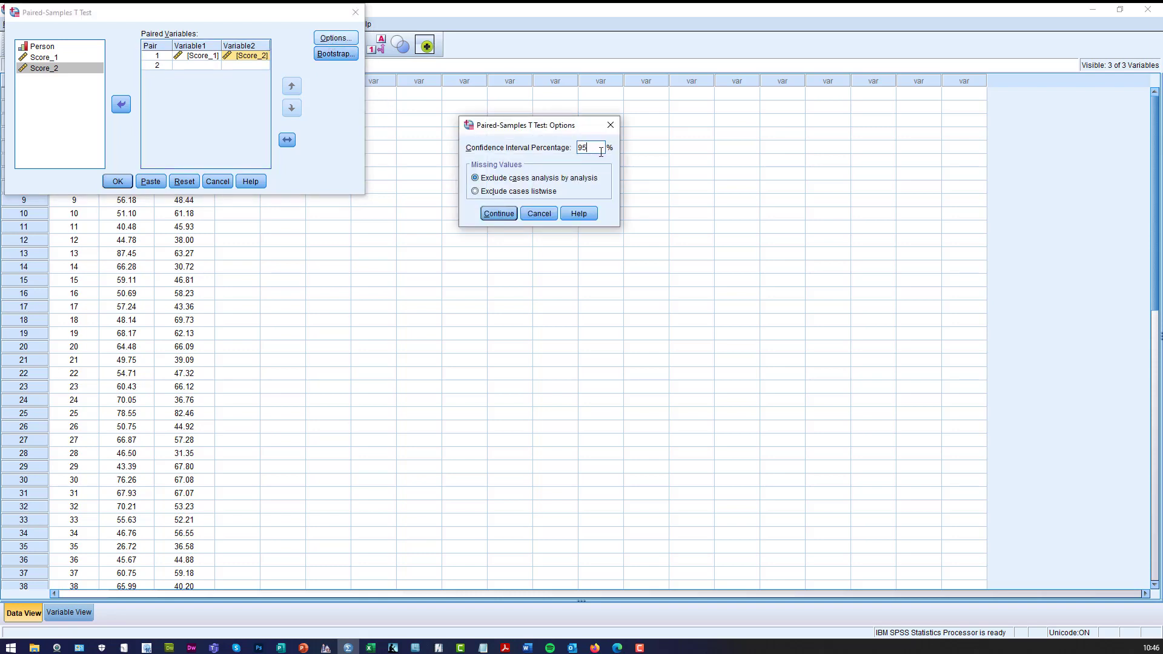
left_click(599, 152)
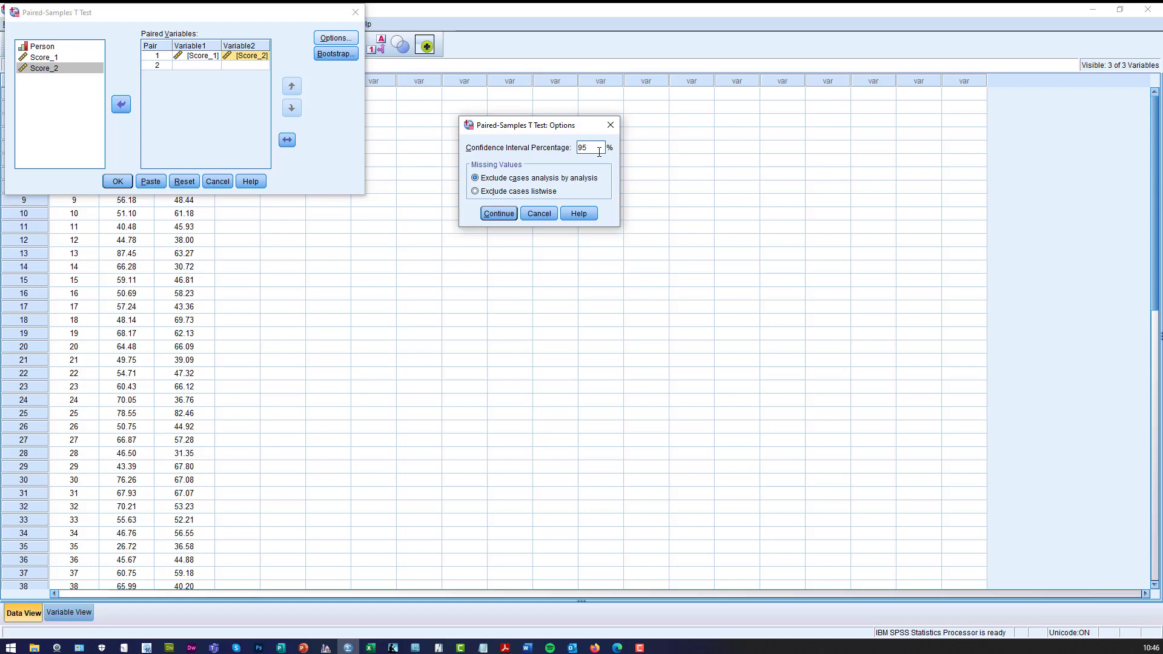
left_click(507, 216)
Step: Run the paired t test, then capture the T-Test output tables as an image and copy it
left_click(124, 185)
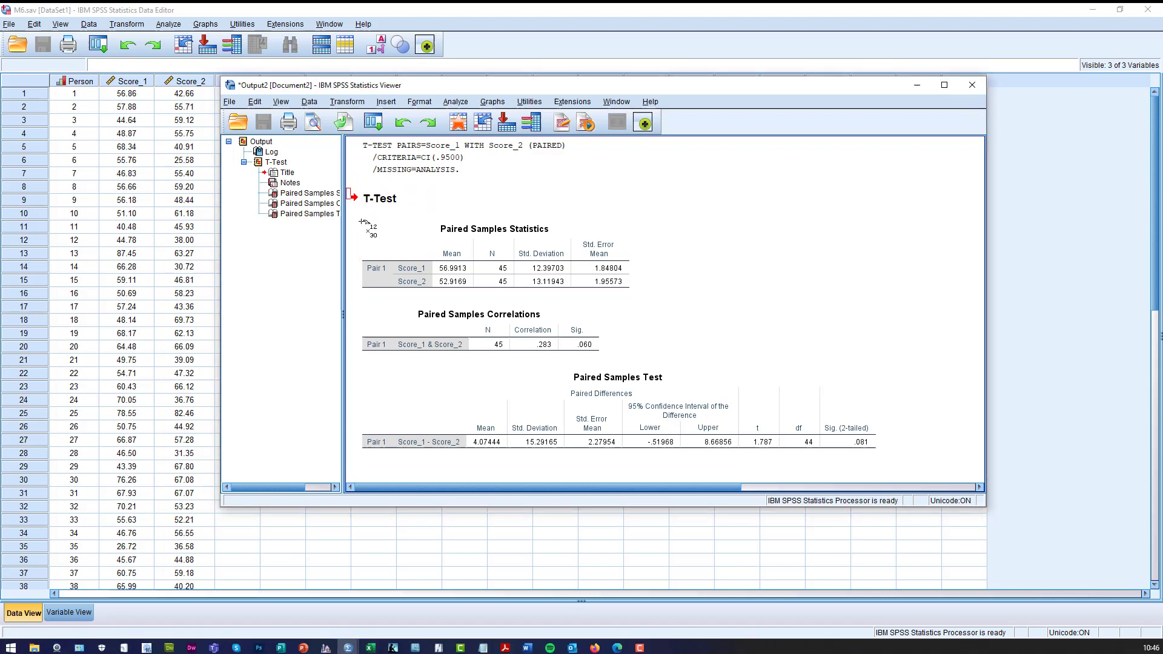
left_click_drag(346, 188, 892, 459)
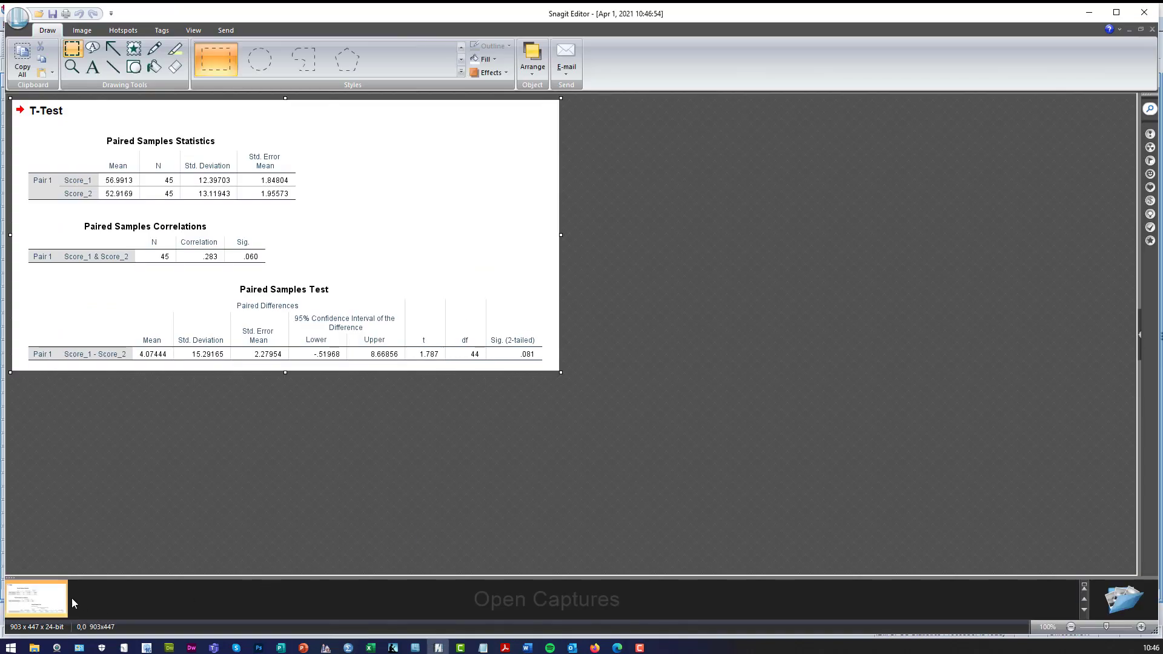
right_click(33, 600)
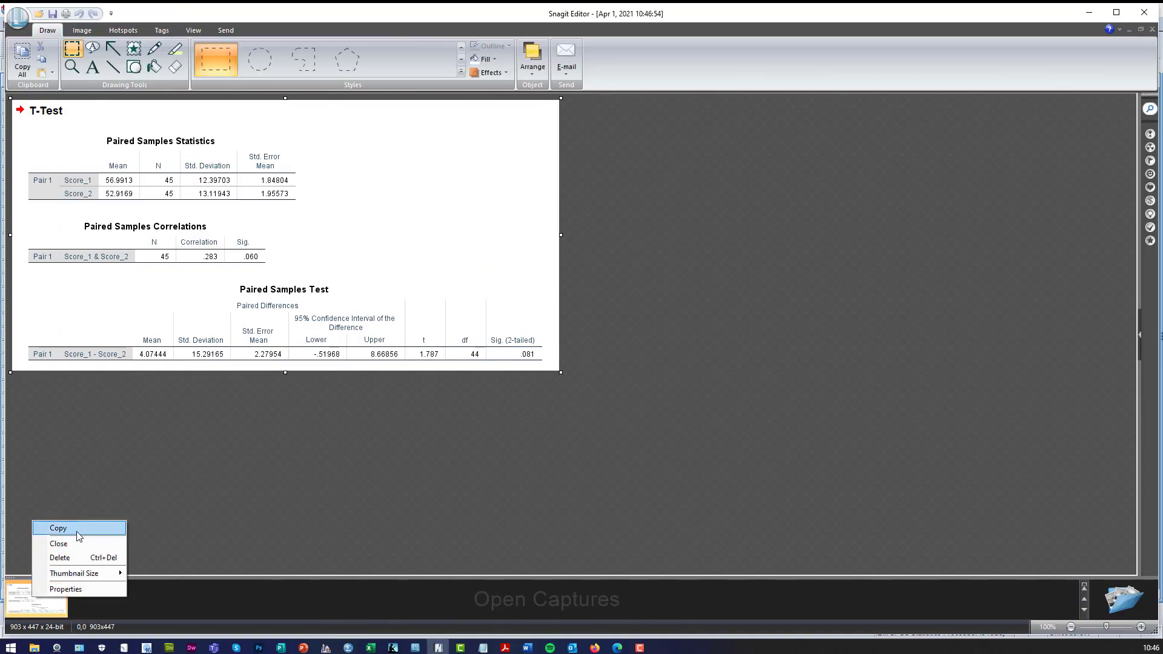
left_click(80, 527)
left_click(370, 647)
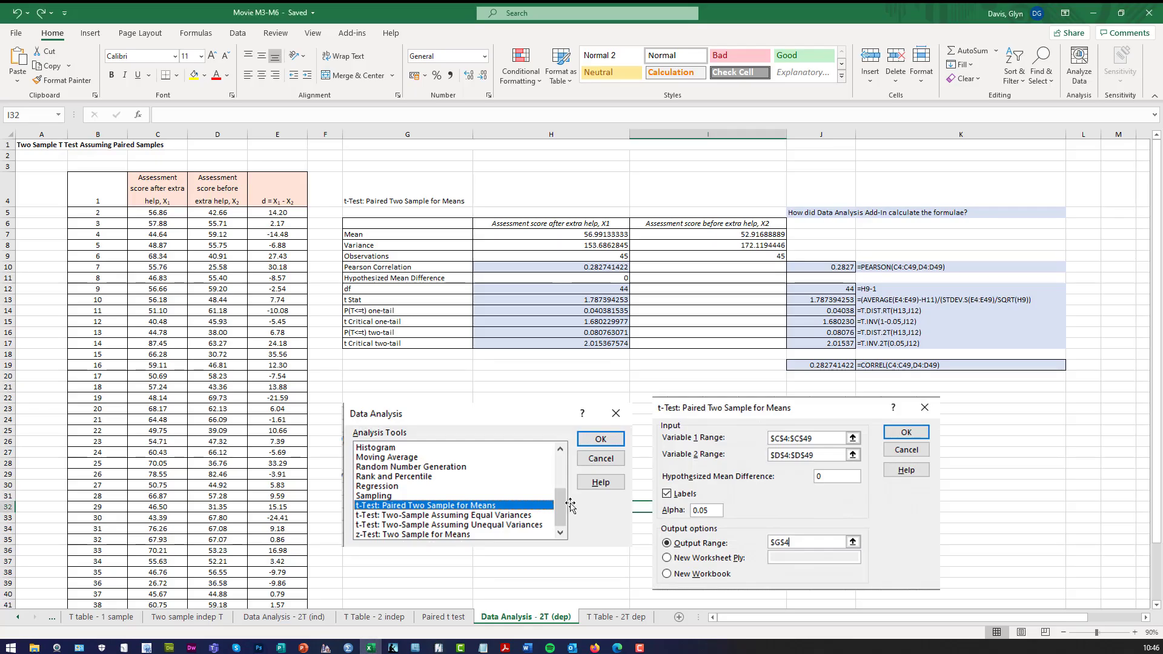
left_click(789, 164)
right_click(790, 164)
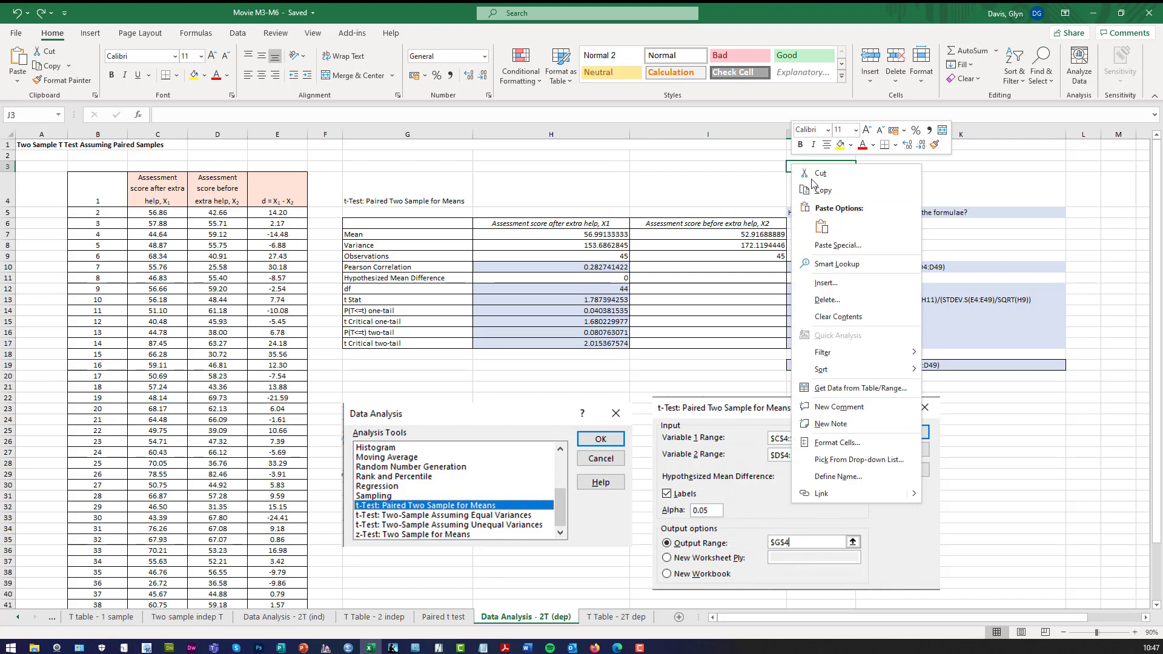
left_click(824, 230)
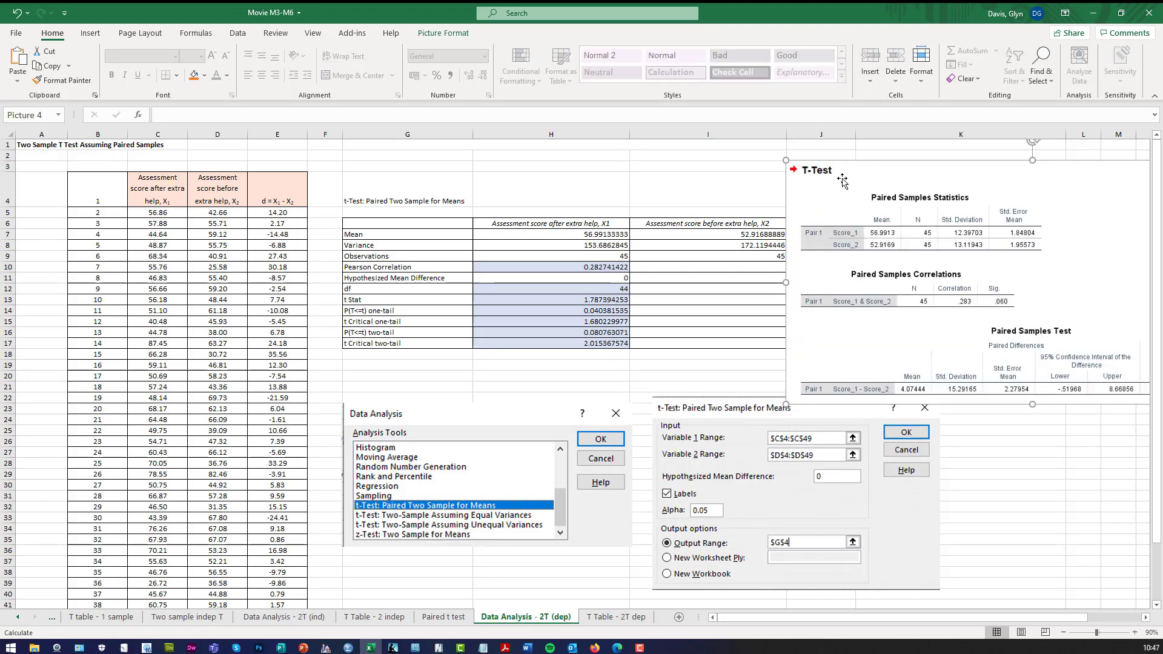
left_click_drag(845, 176, 760, 284)
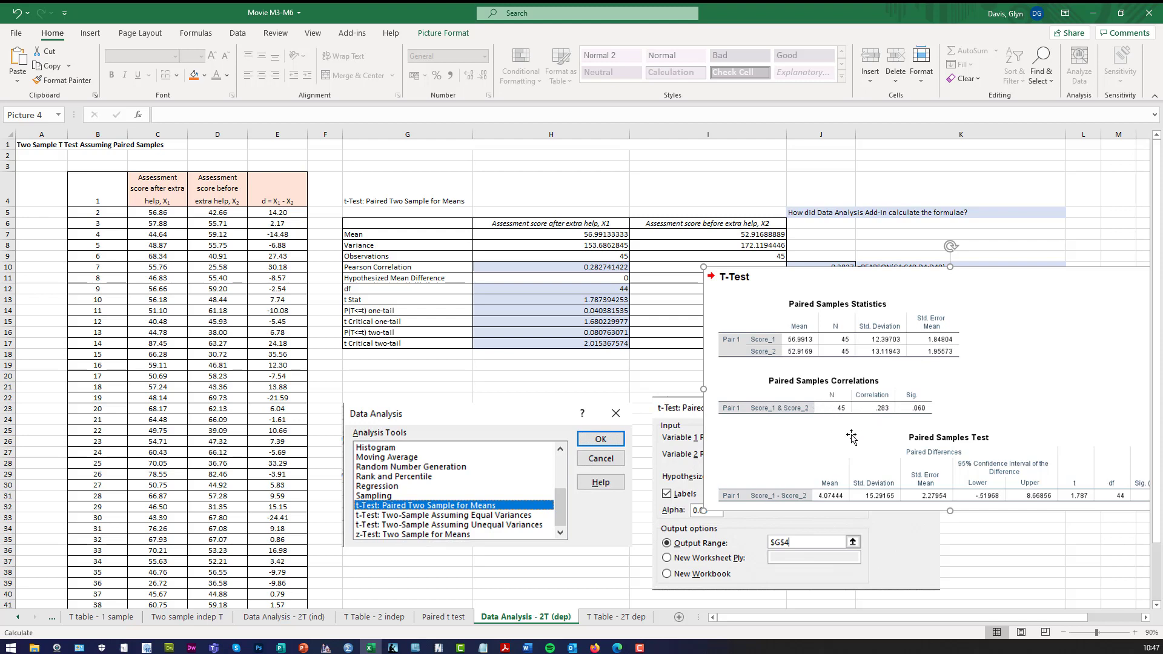
scroll(852, 436, "down", 2)
scroll(842, 448, "up", 1)
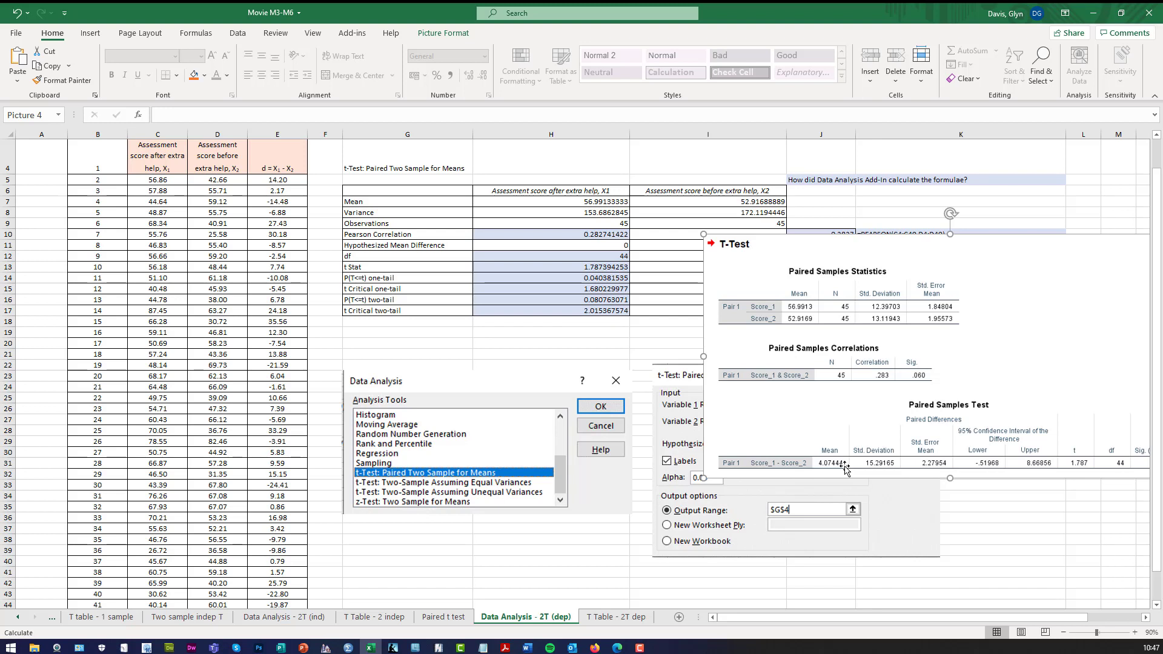
right_click(789, 302)
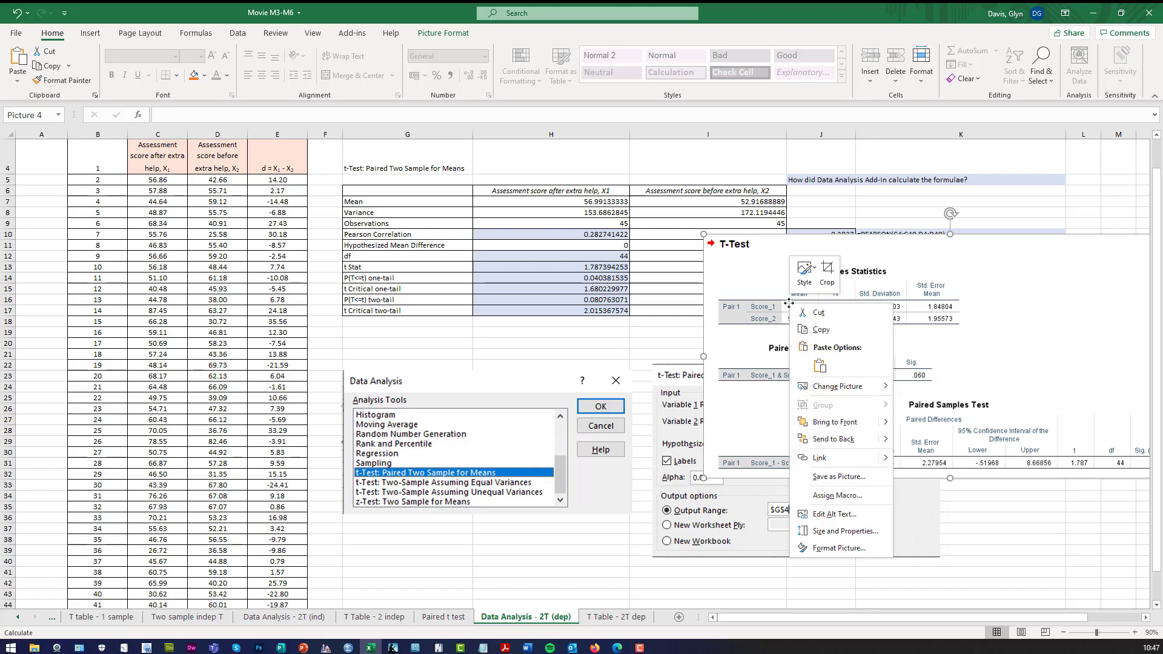
Step: Move the T-Test picture to the Paired t test sheet, pasting at R11 and placing it over columns N–R
left_click(832, 318)
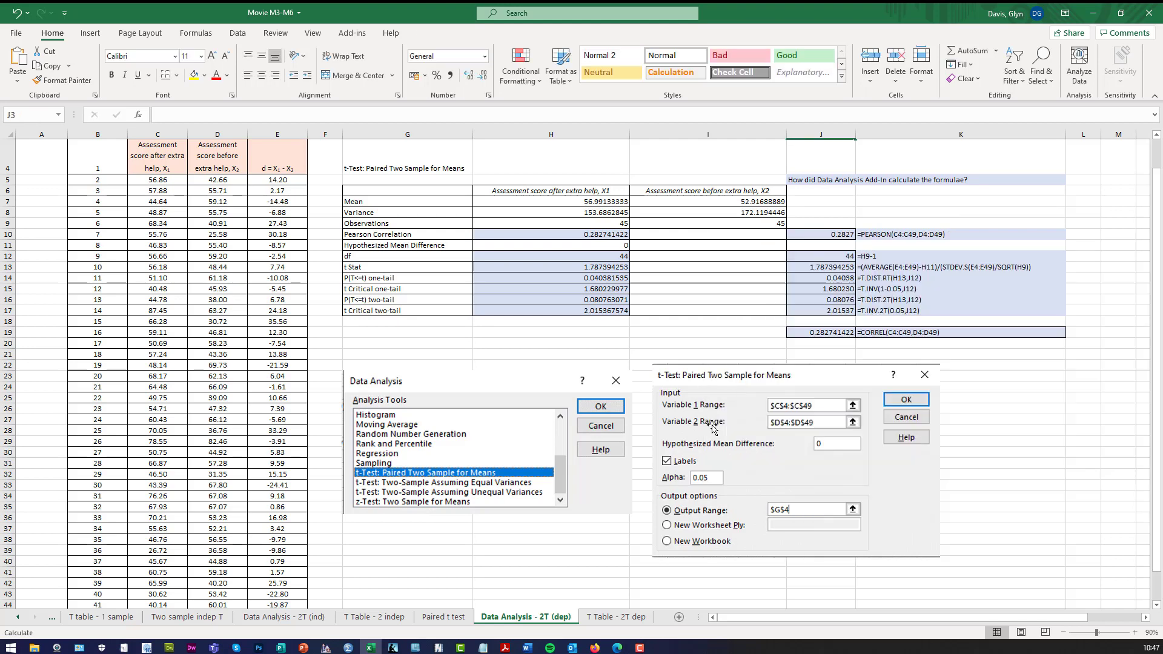
left_click(448, 616)
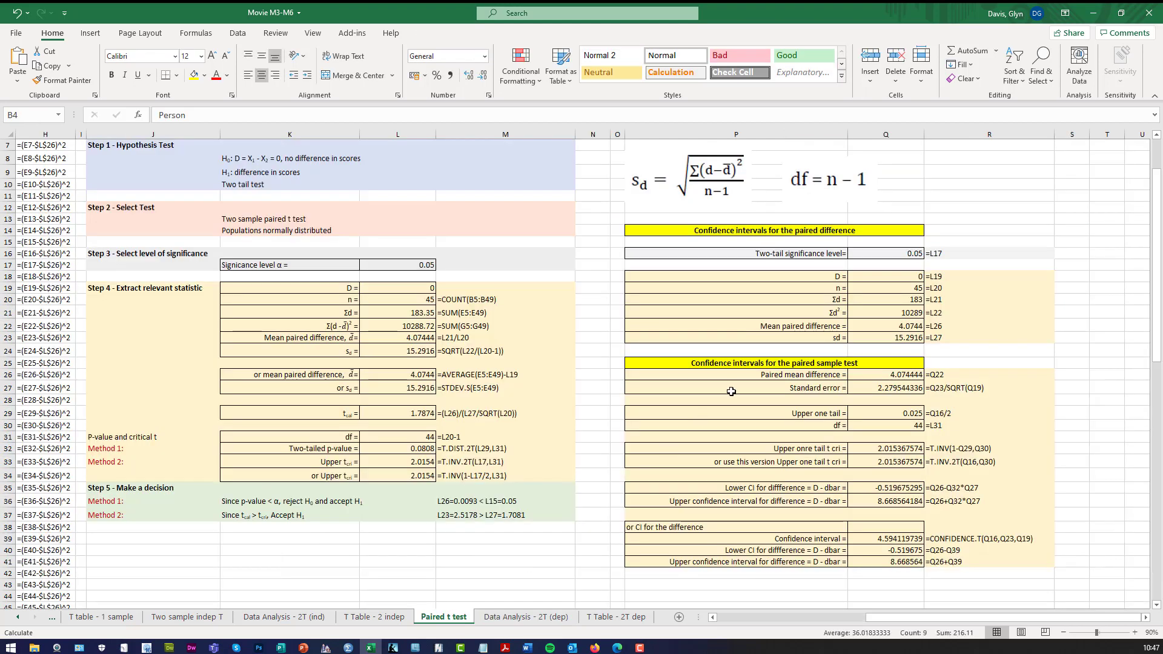
right_click(927, 195)
left_click(958, 256)
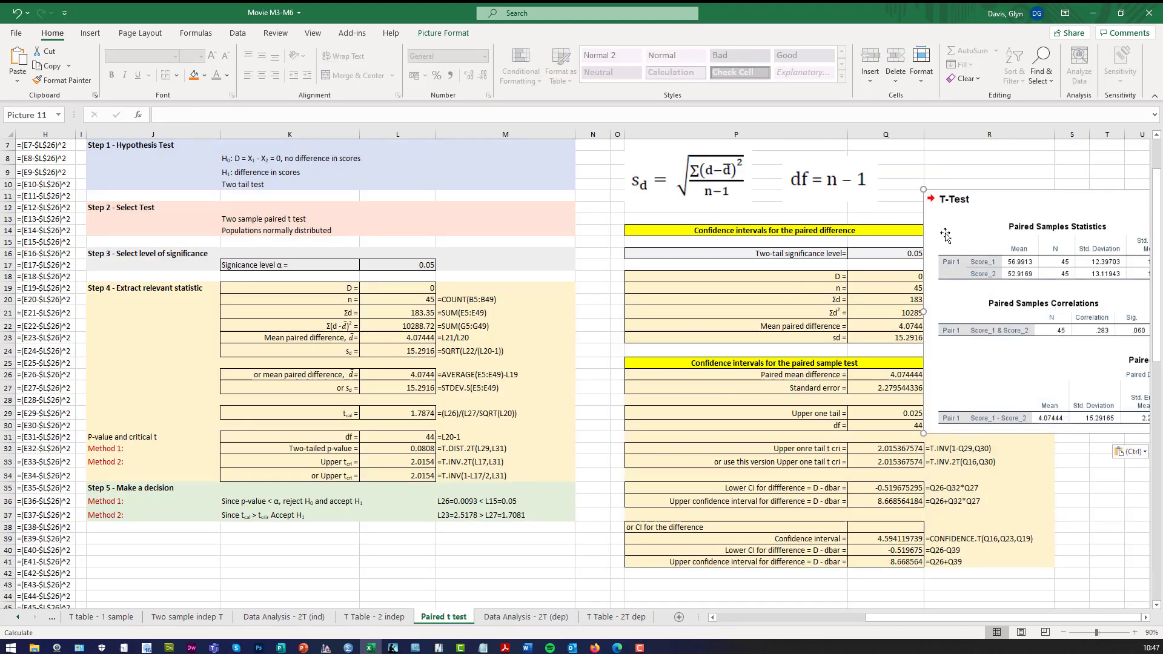
left_click_drag(957, 203, 598, 183)
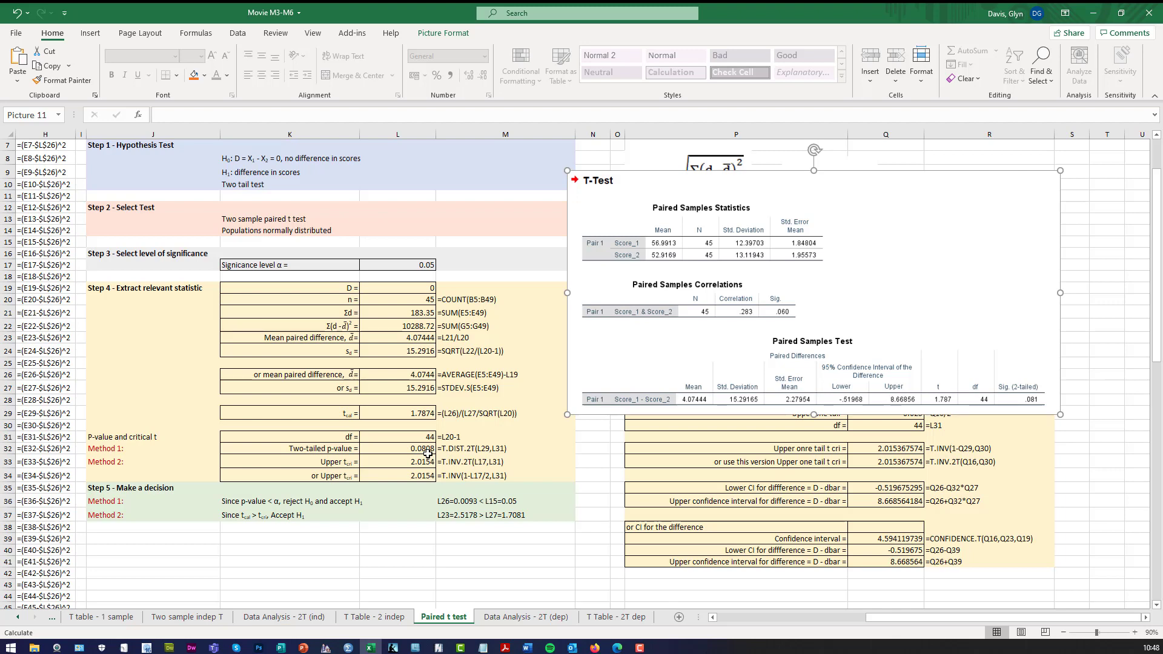
right_click(789, 285)
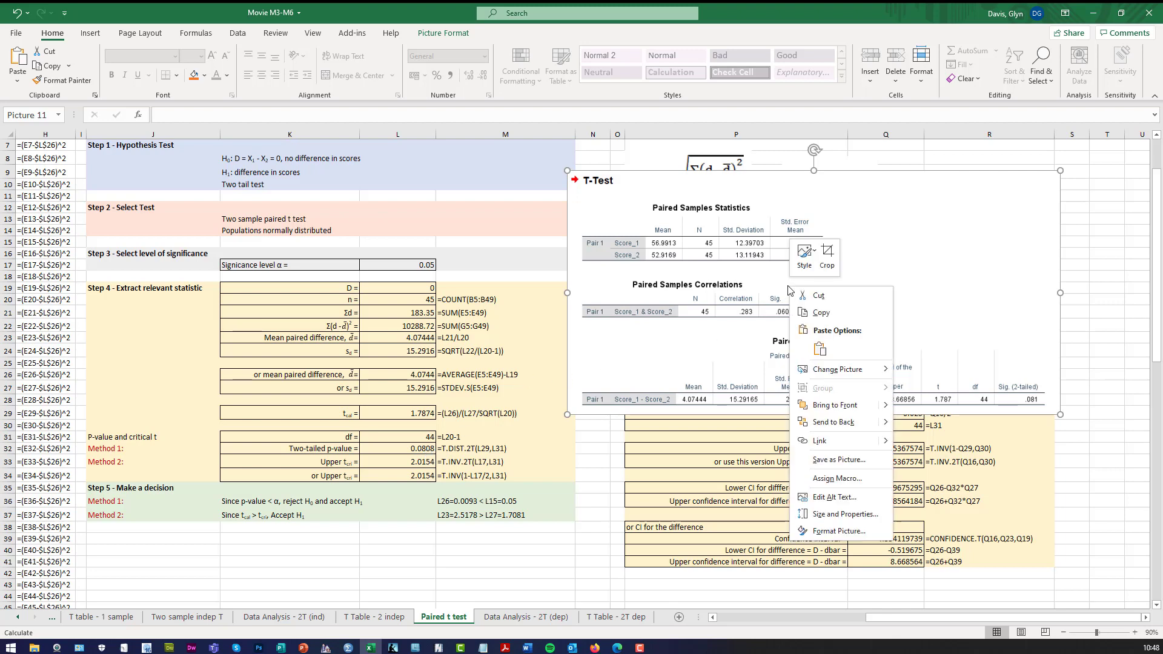
key("Escape")
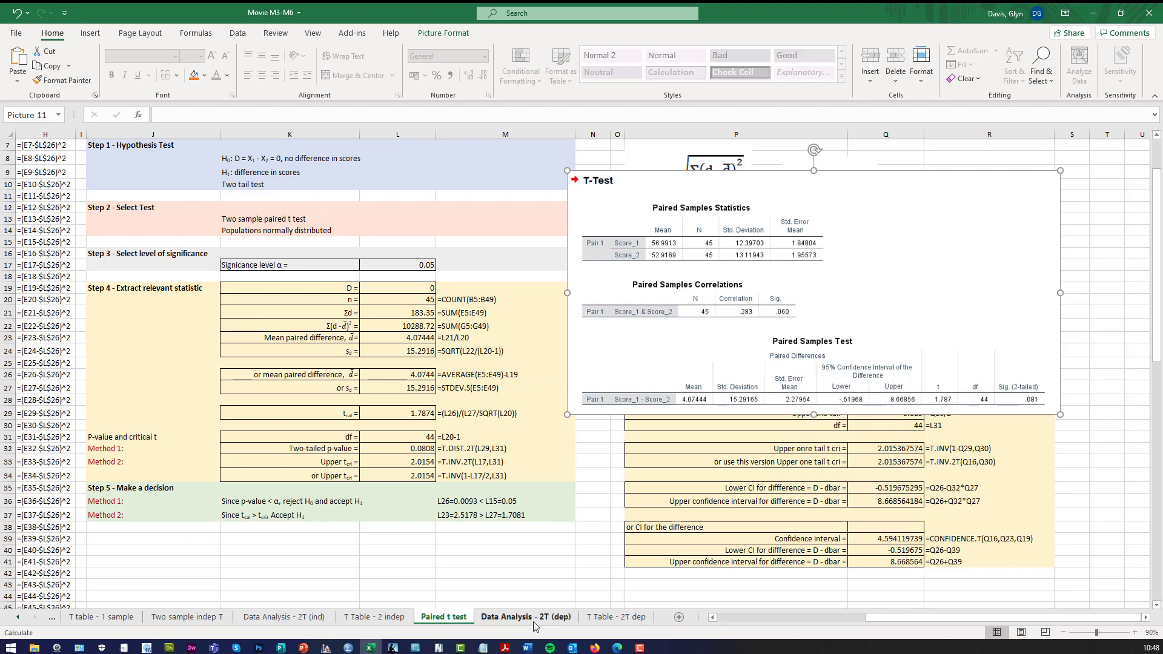
Step: Paste the T-Test picture at K32 on Data Analysis - 2T (dep) and position it beside the results table
left_click(526, 616)
right_click(1028, 474)
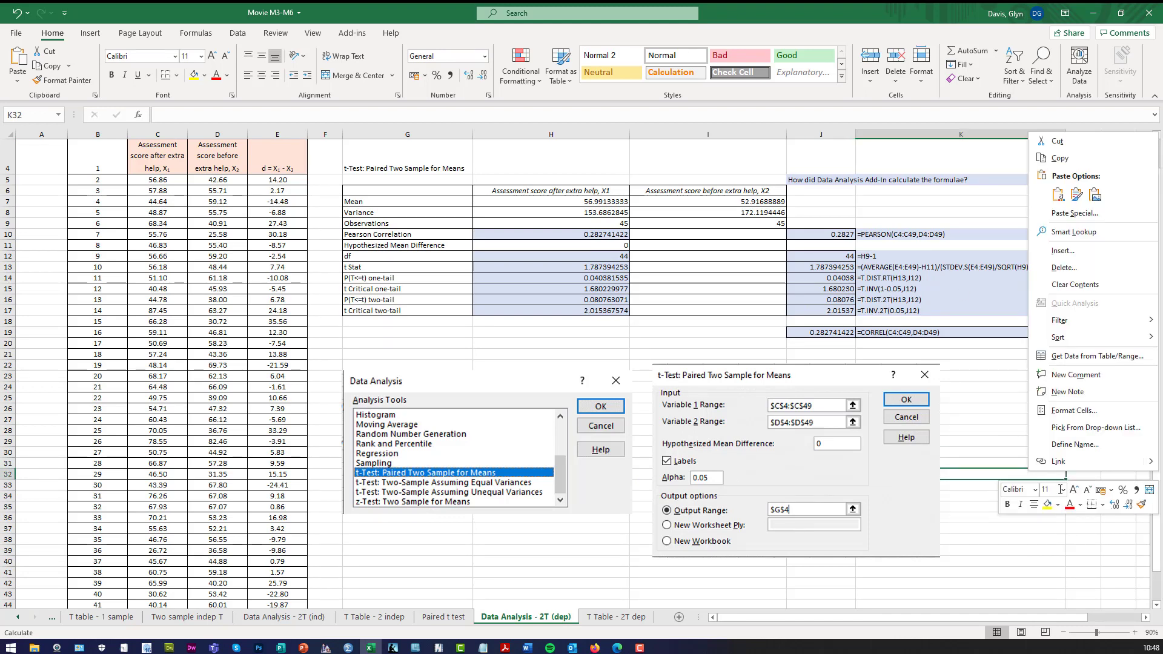
left_click(1057, 195)
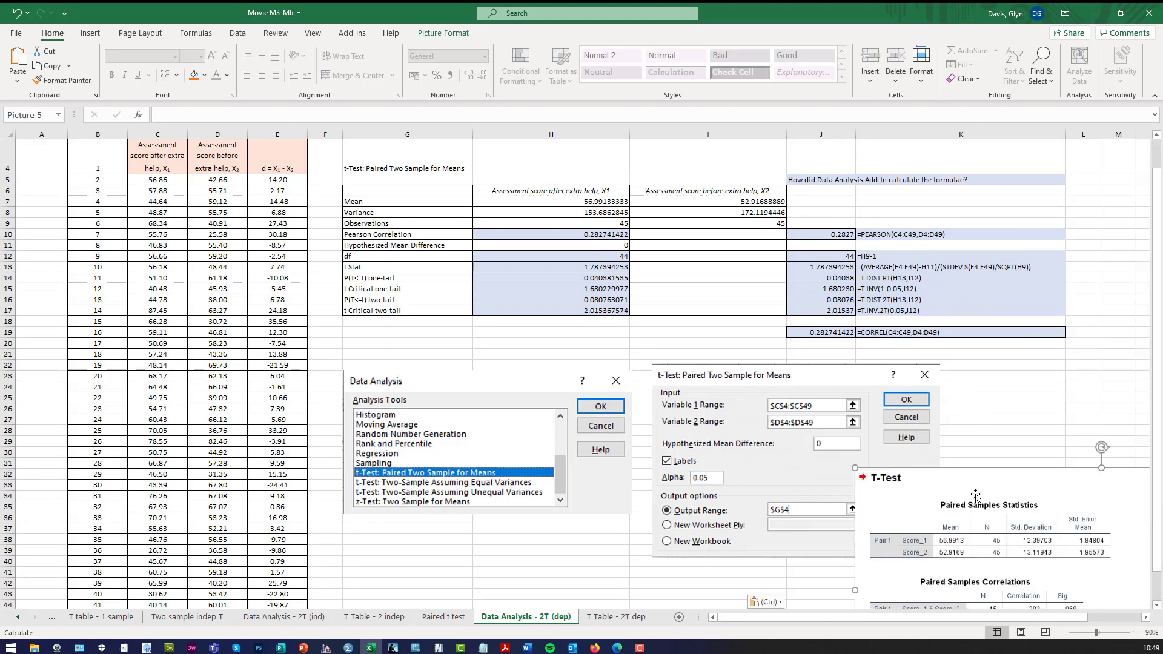
left_click_drag(978, 495, 875, 238)
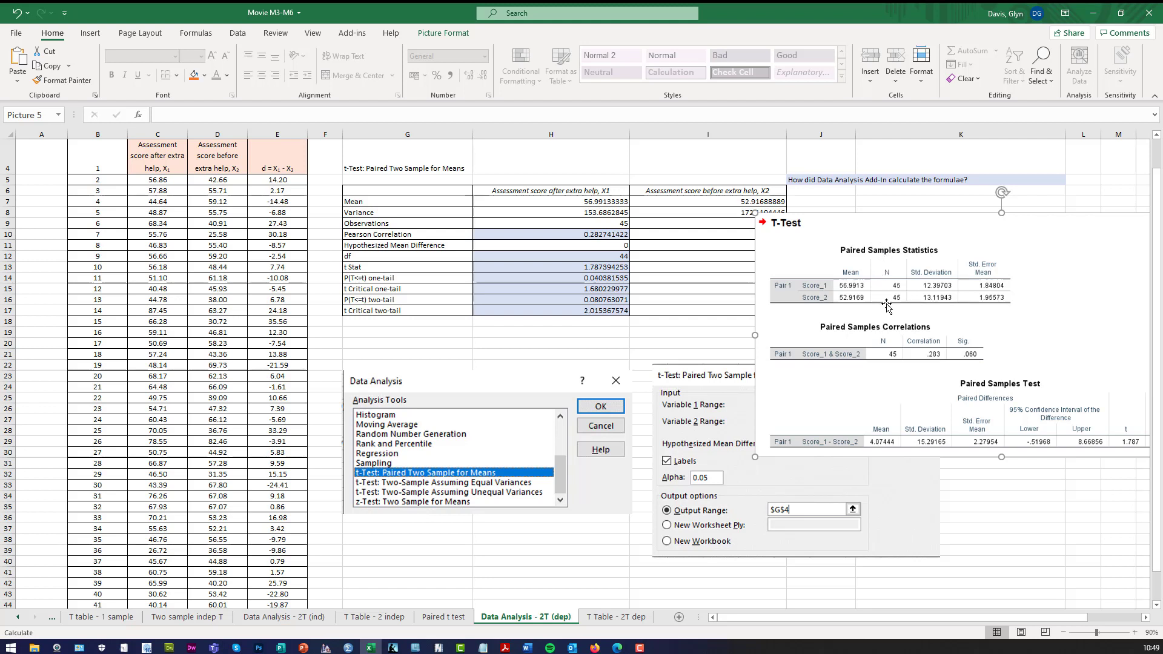
left_click_drag(906, 214, 860, 193)
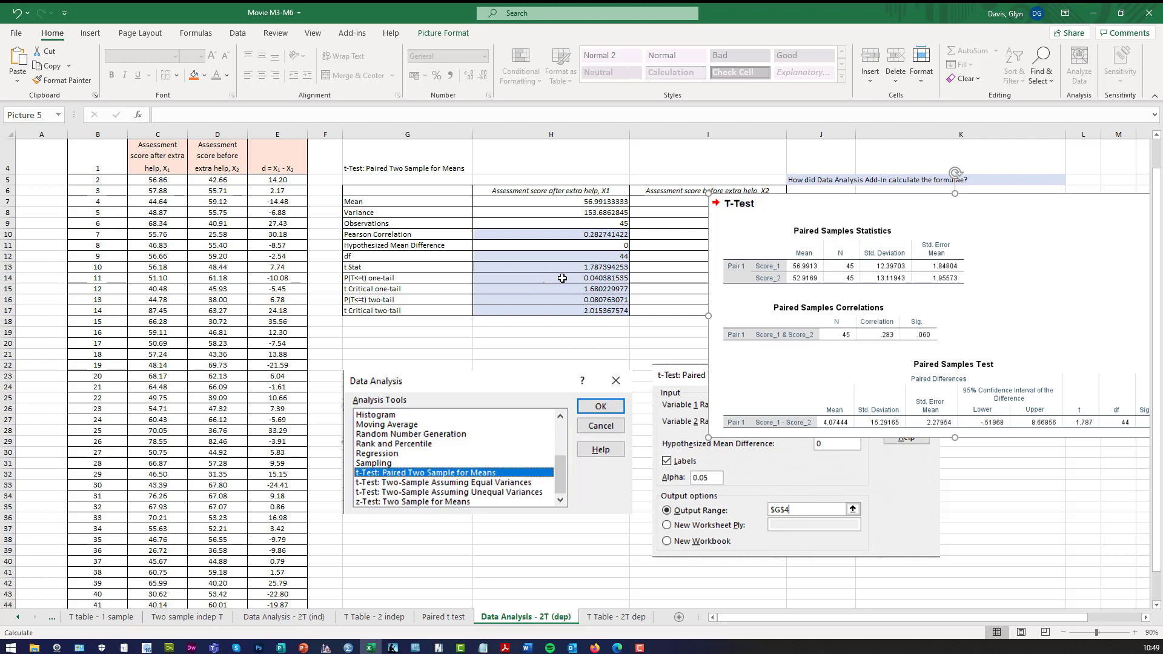
left_click_drag(938, 233, 855, 217)
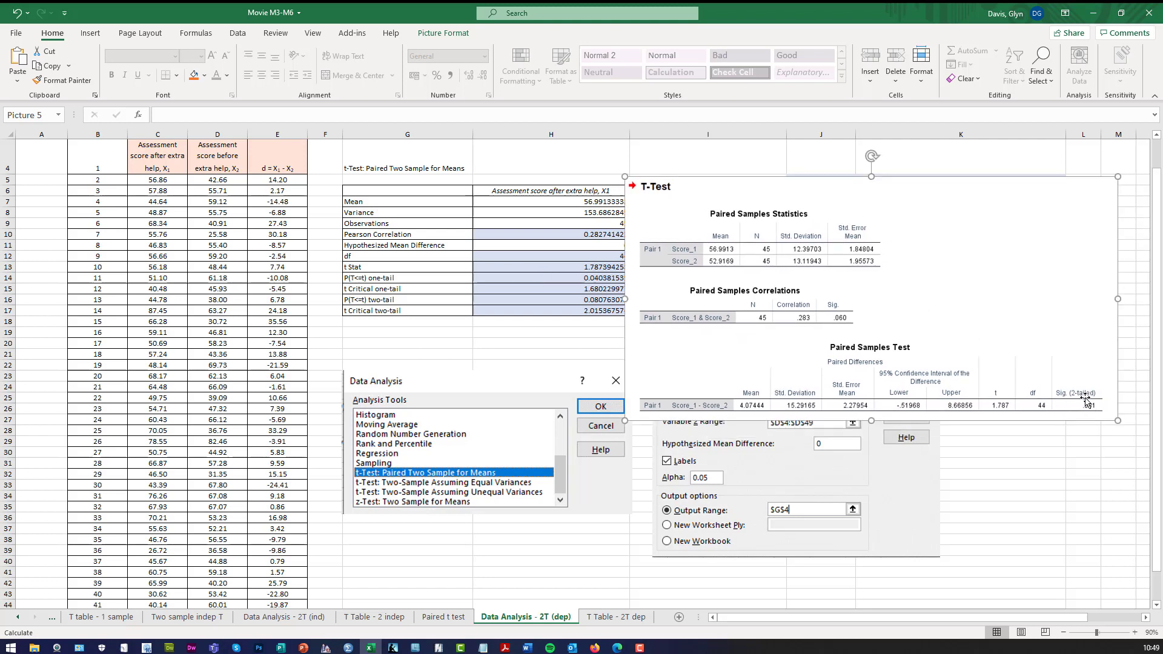